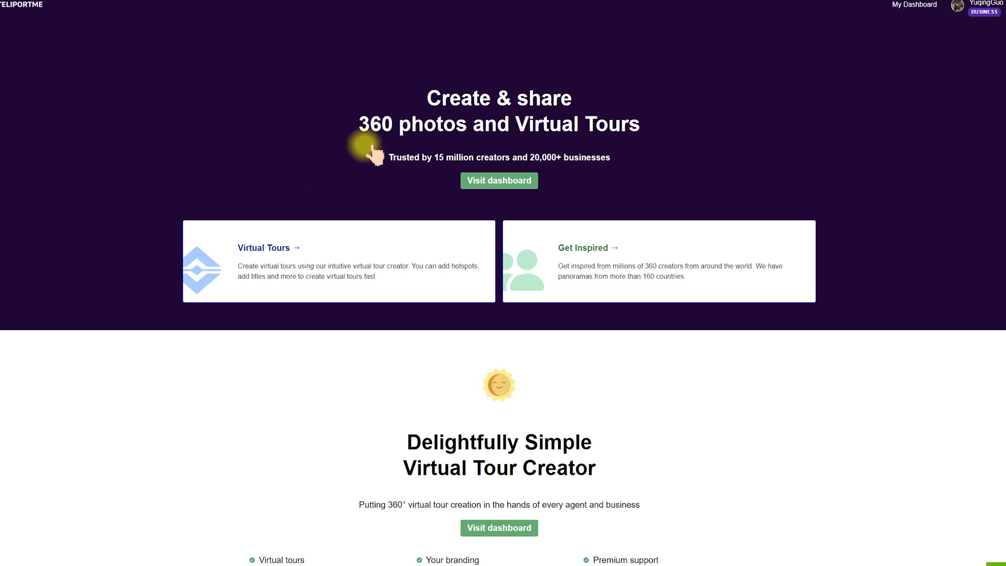
Scroll the home page down to the embed demo with its 100% width, 500 height iframe code
click(991, 12)
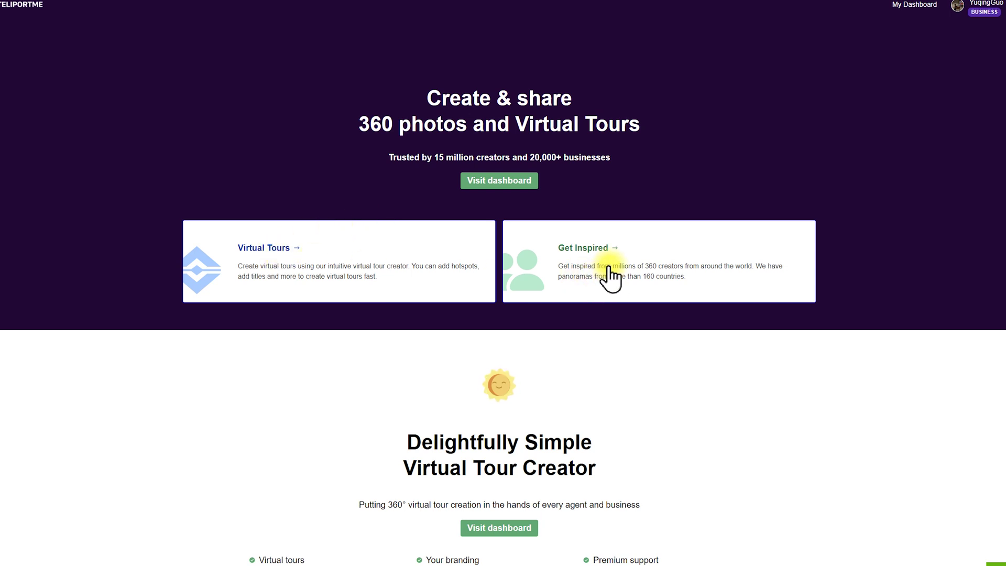
scroll(346, 163, down, 1)
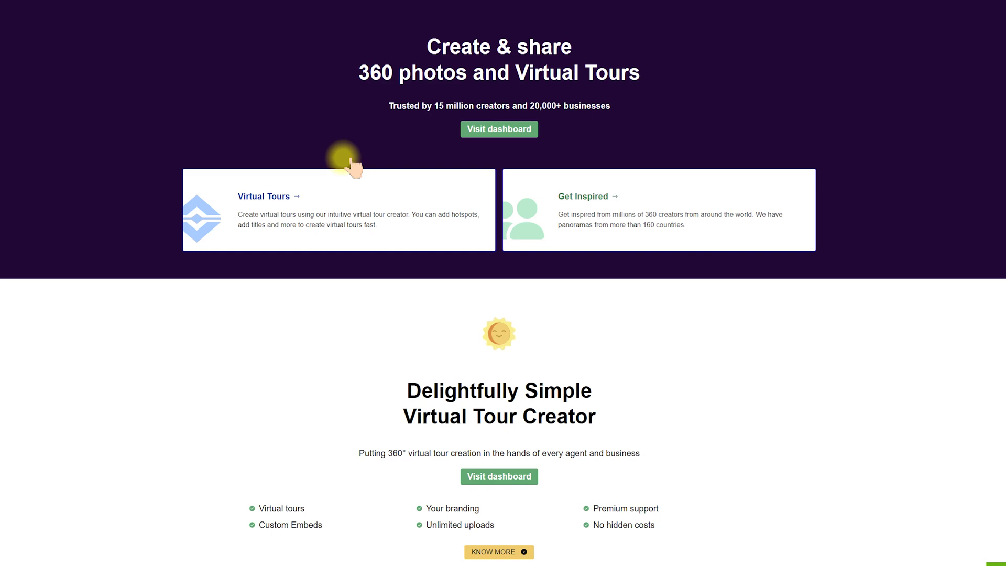
scroll(361, 160, down, 5)
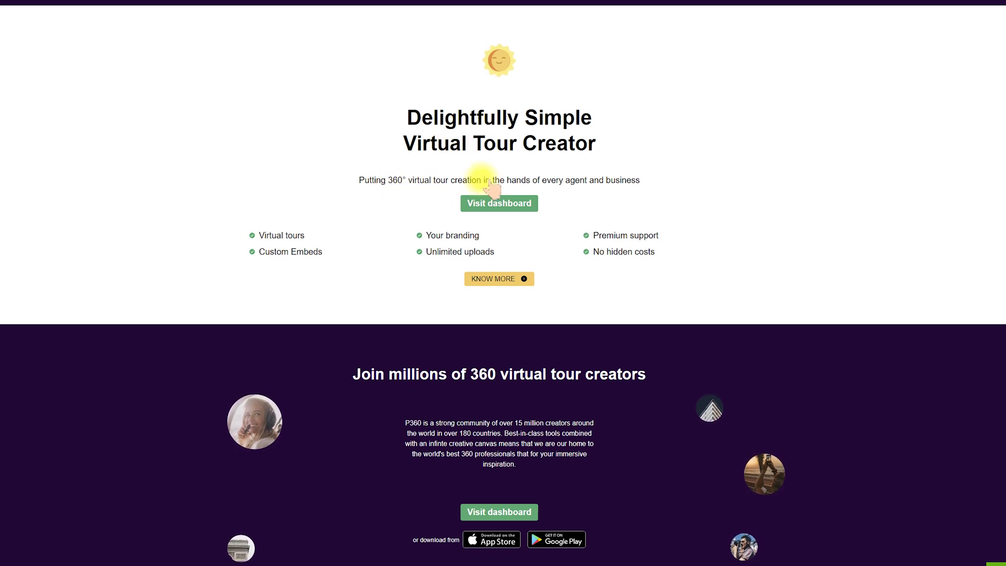
scroll(490, 186, down, 1)
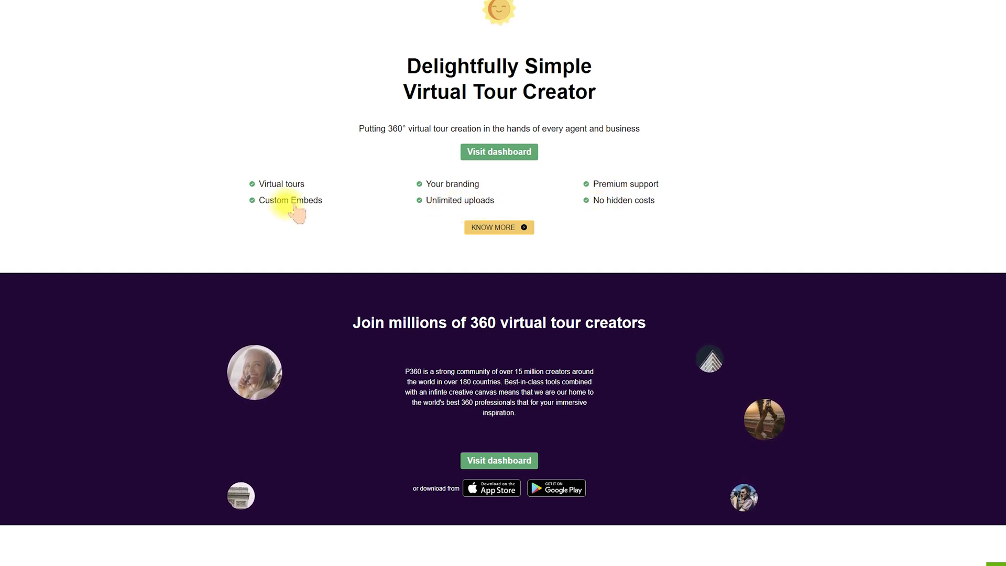
scroll(296, 212, down, 2)
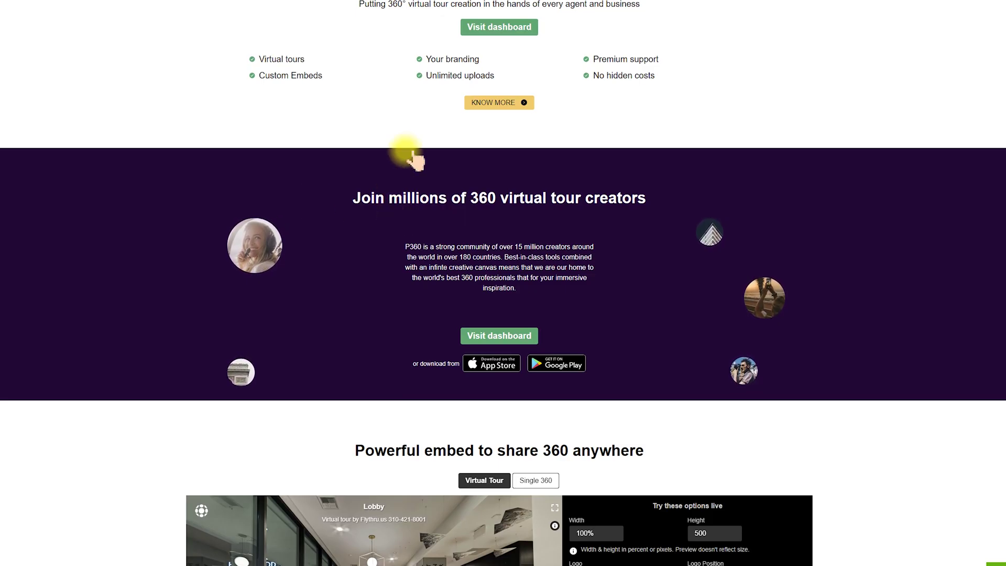
scroll(456, 241, down, 1)
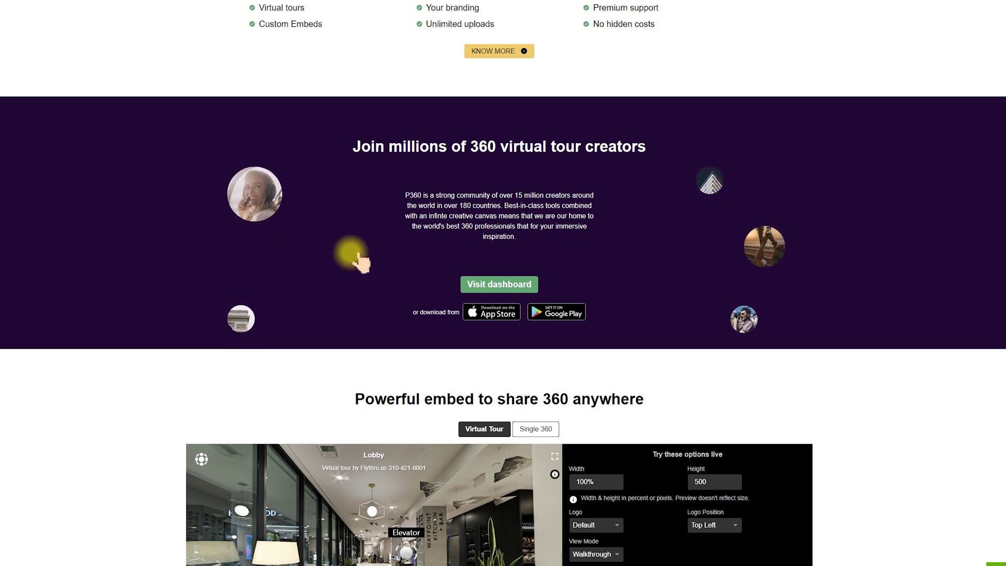
scroll(400, 246, down, 1)
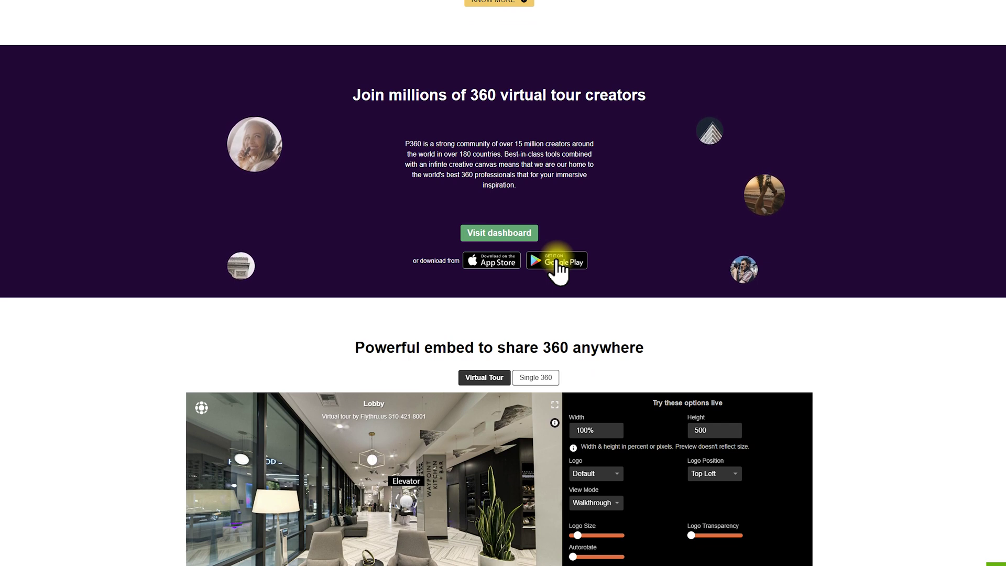
scroll(560, 262, down, 9)
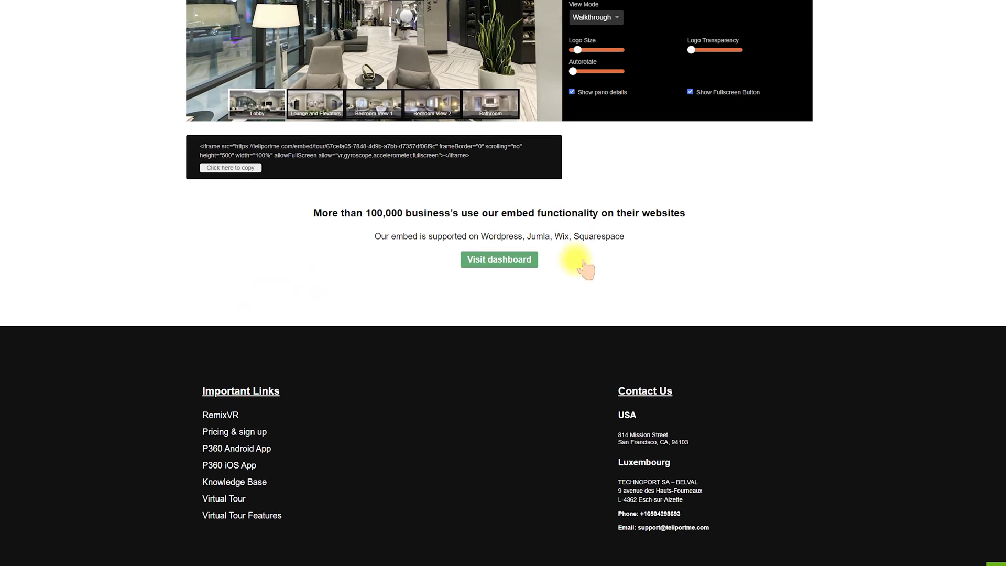
scroll(579, 262, up, 5)
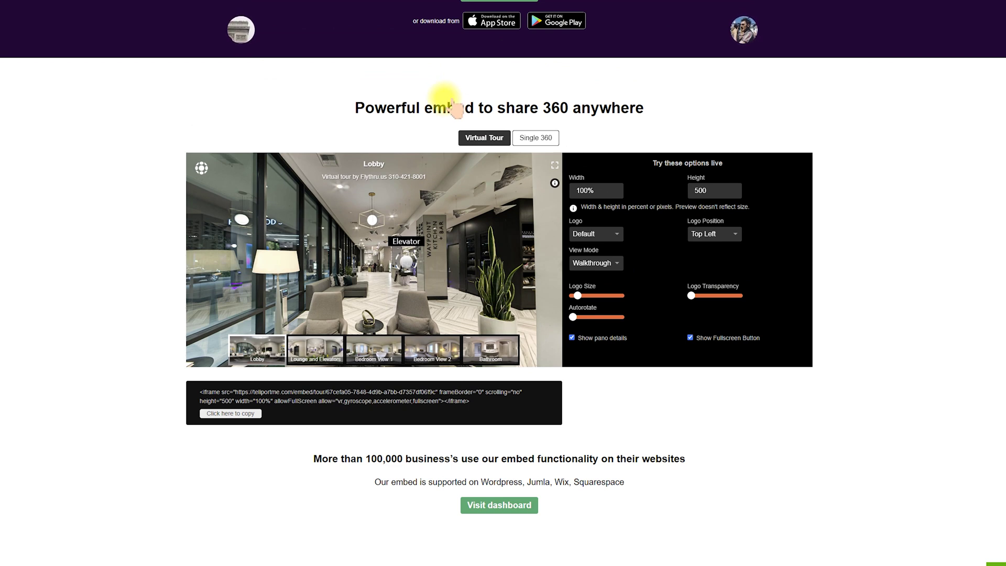
Switch the embed demo to Single 360, keeping the Default logo at Top Left
click(539, 143)
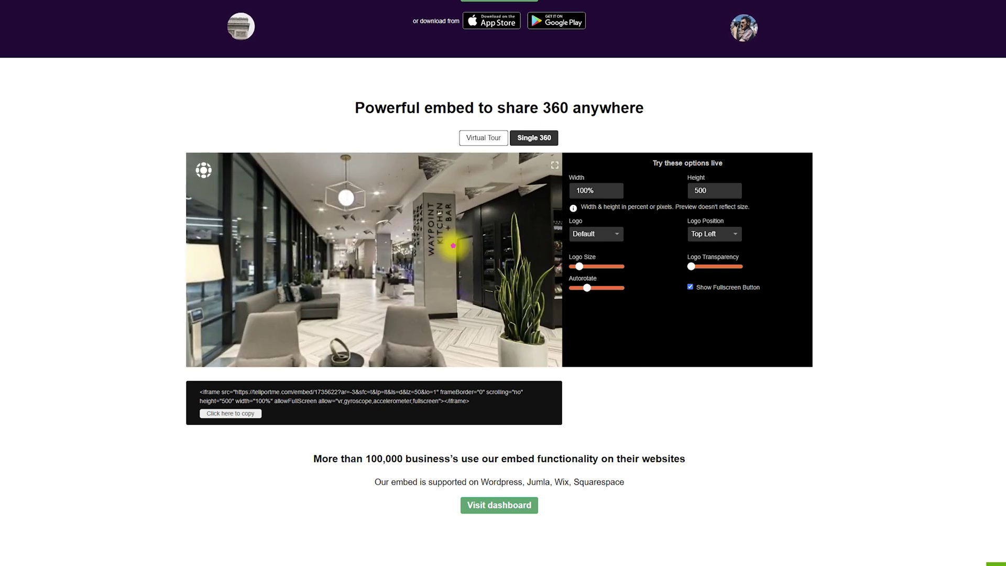
scroll(734, 105, down, 1)
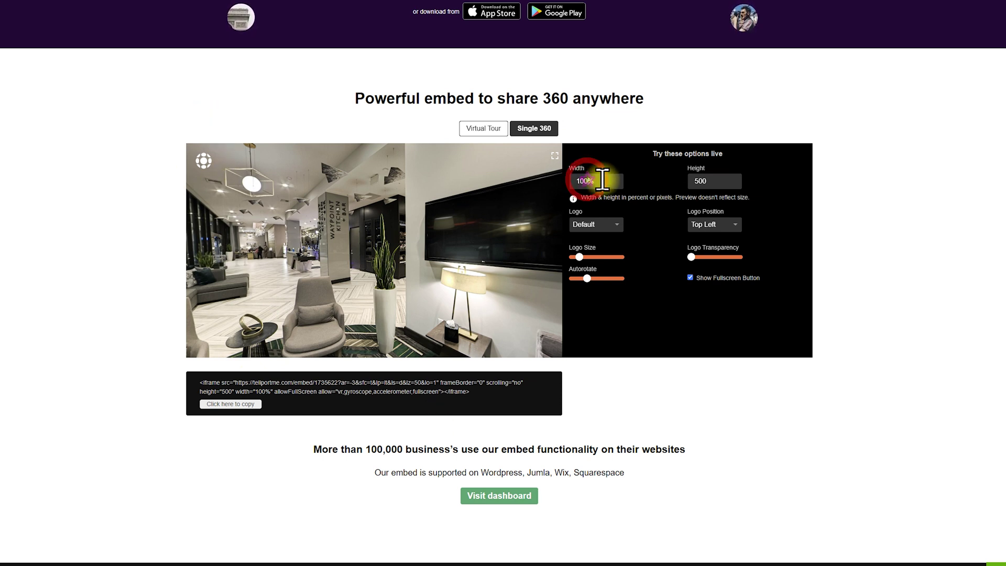
click(609, 226)
click(607, 253)
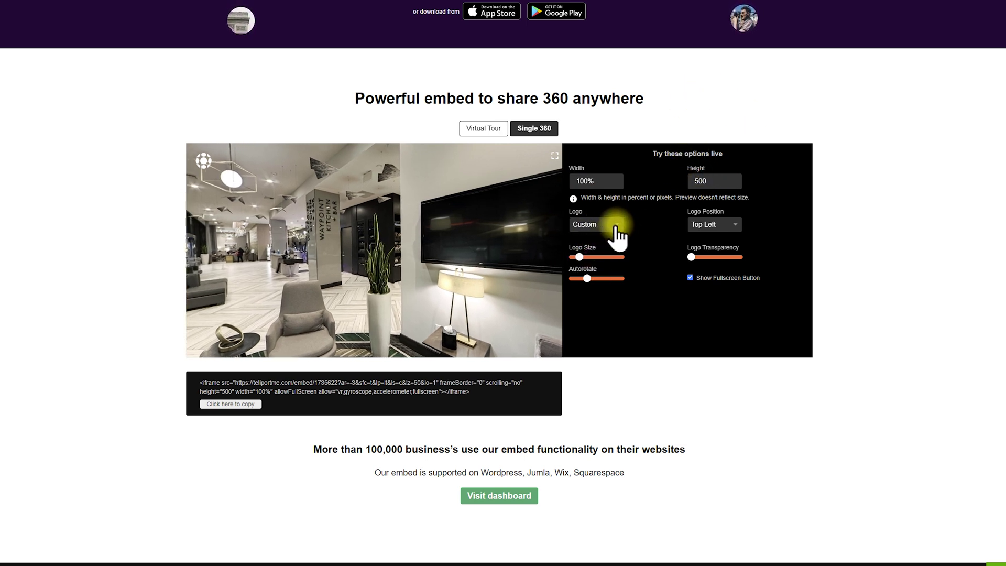
click(608, 225)
click(594, 241)
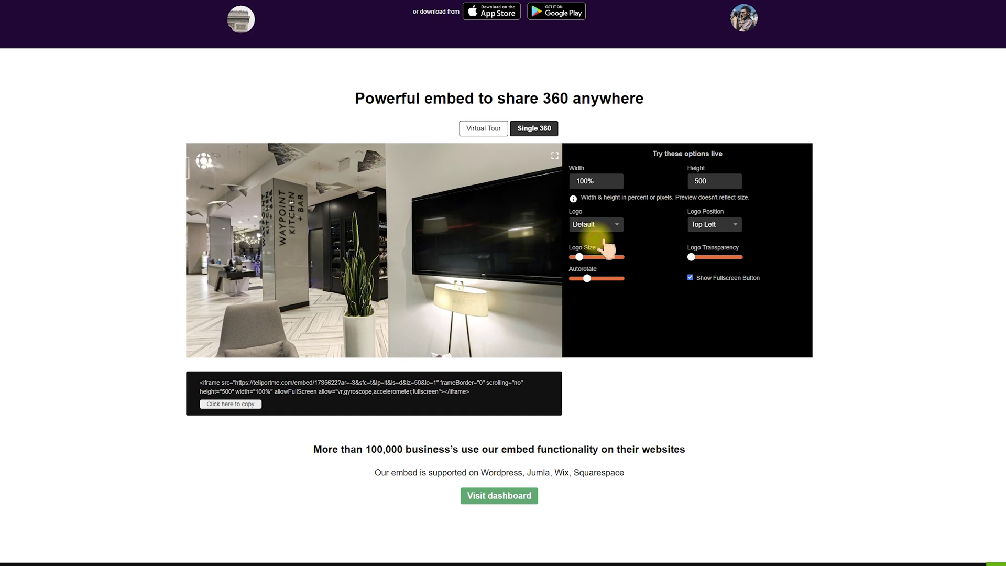
click(735, 228)
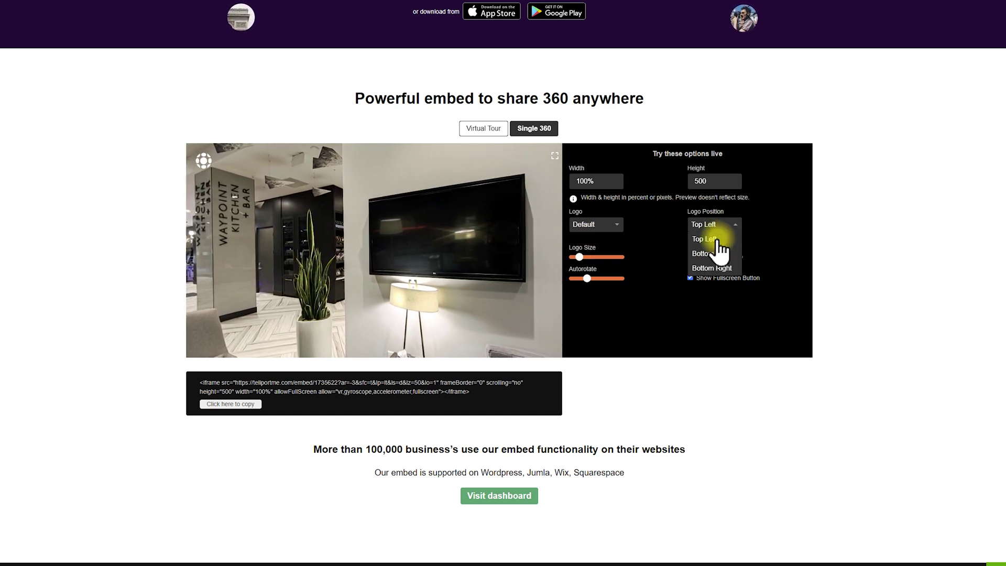
click(848, 235)
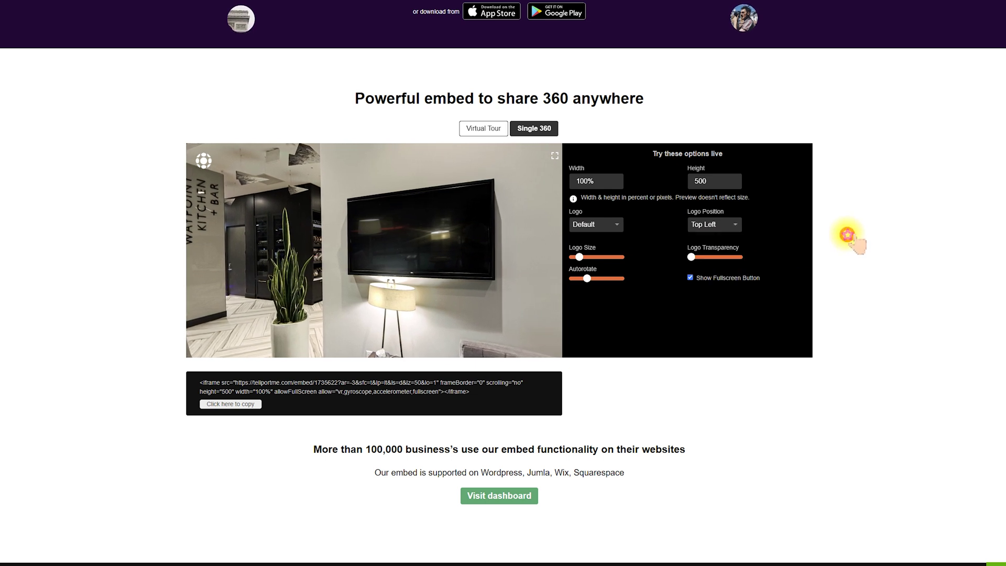
Enlarge the logo, slow the autorotation, enable the fullscreen button, and view the panorama fullscreen
mouse_move(598, 257)
mouse_down()
mouse_move(610, 257)
mouse_move(574, 257)
mouse_move(617, 257)
mouse_up()
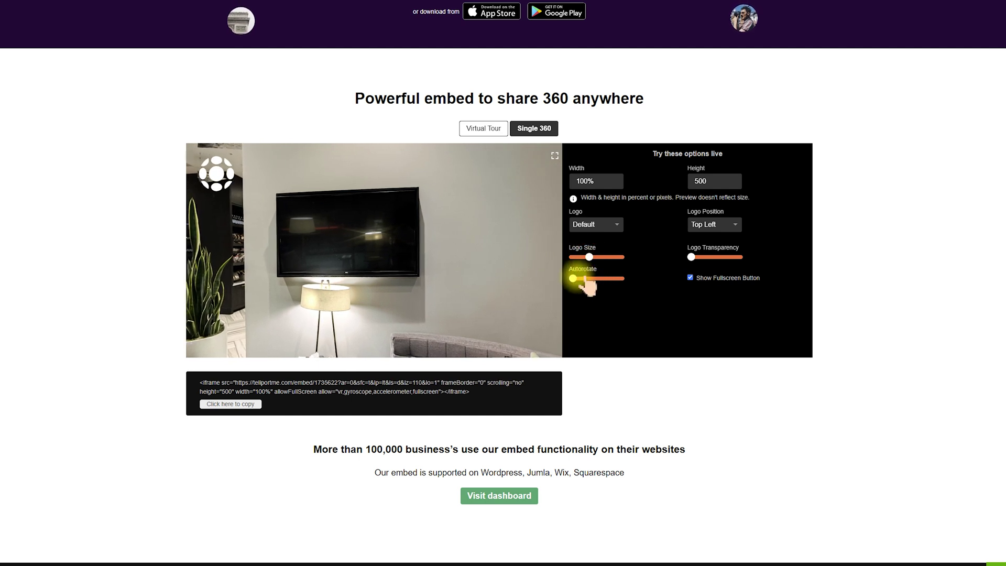
drag(620, 278, 596, 278)
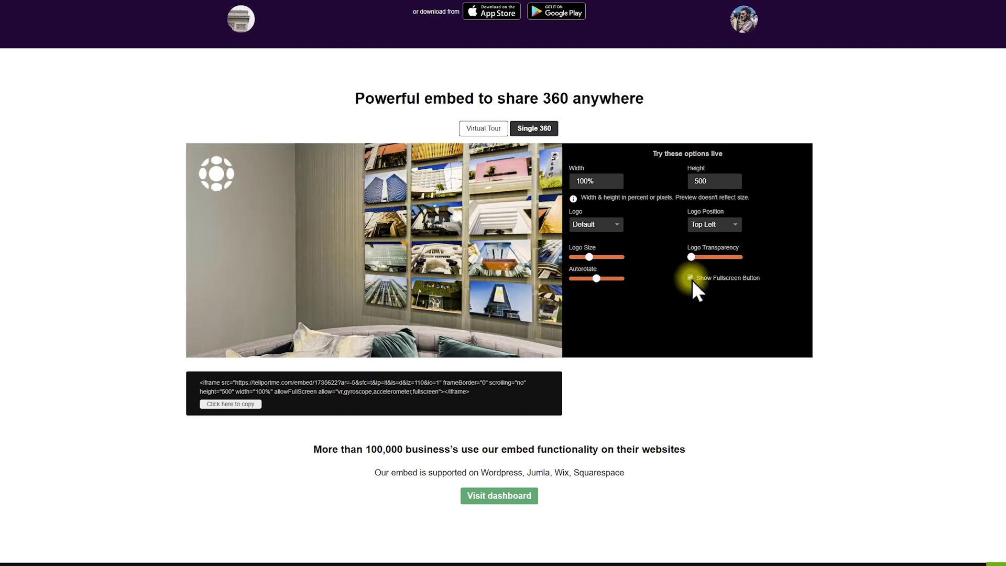
click(690, 277)
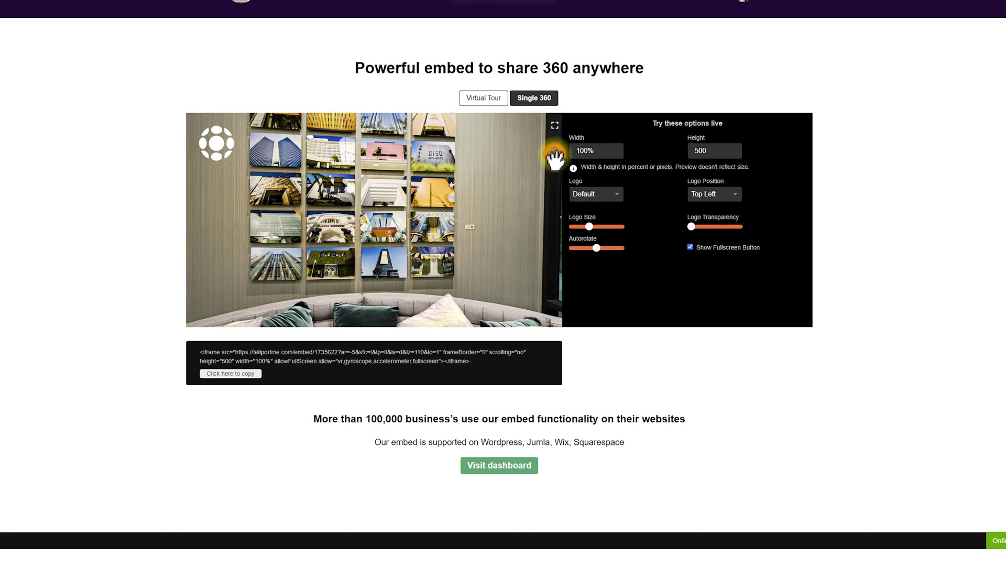
click(554, 156)
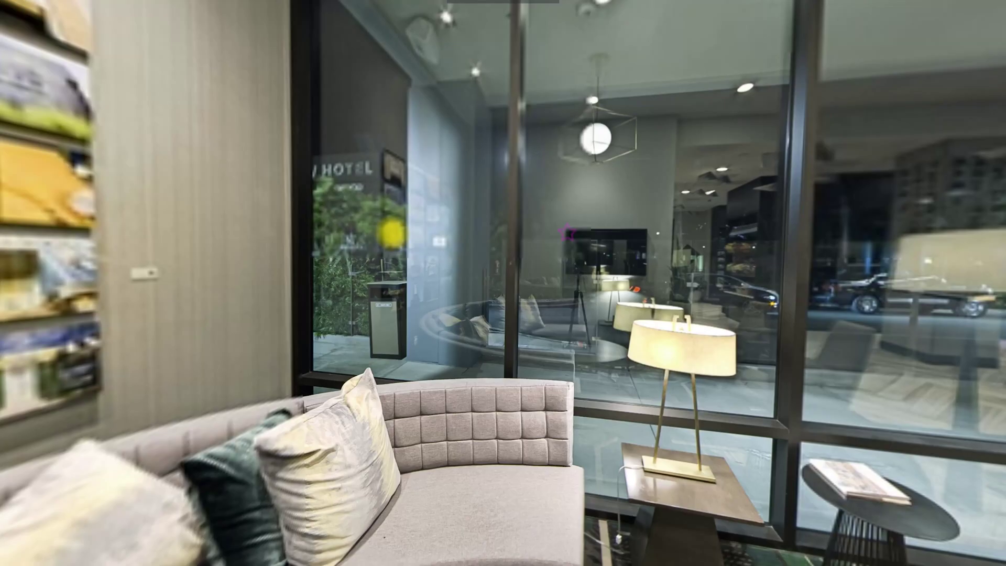
Look around the hotel panorama, jump to a new spot, and exit fullscreen
click(391, 229)
drag(568, 231, 373, 229)
click(335, 226)
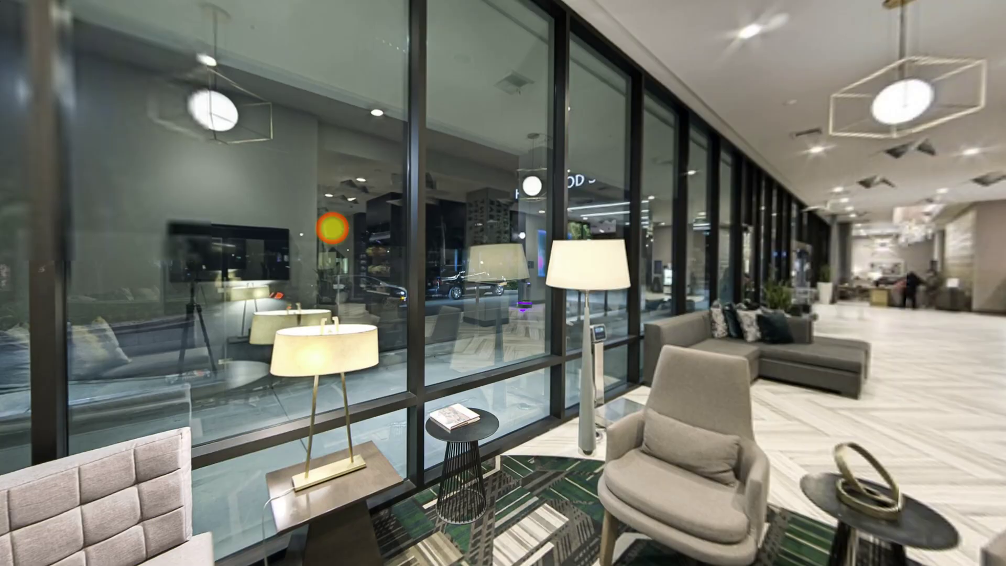
drag(523, 184, 263, 200)
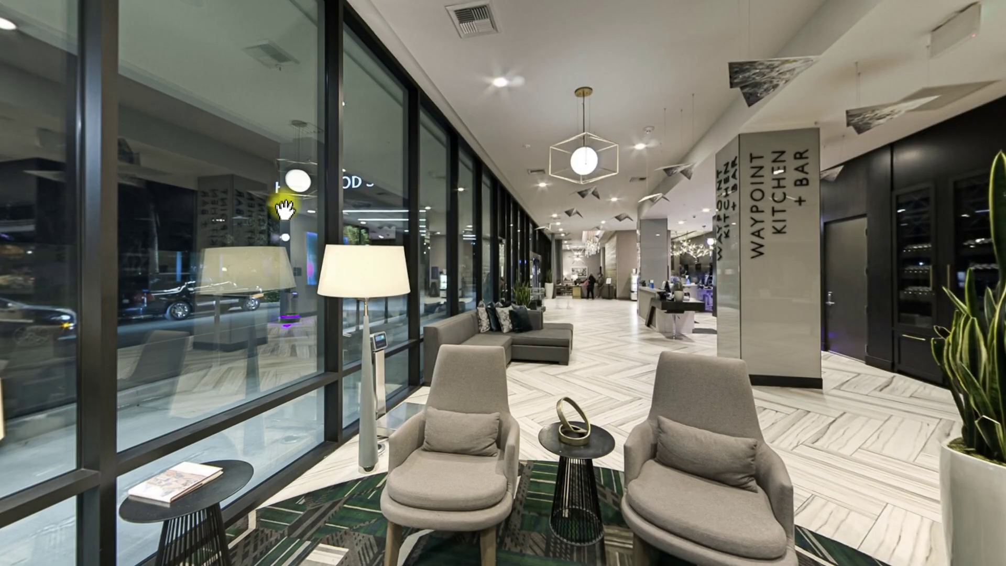
key(Escape)
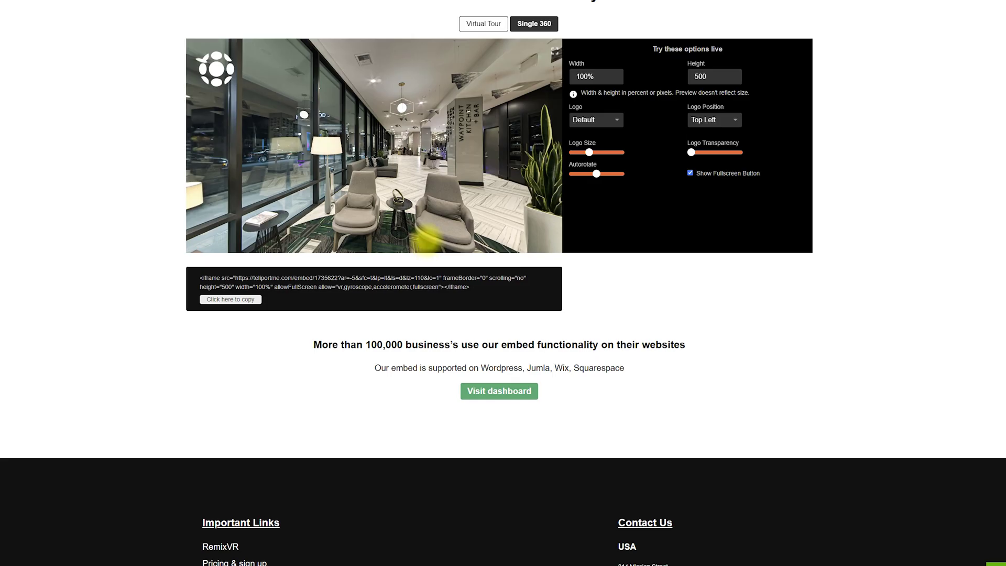
Make the logo slightly transparent, switch to Virtual Tour, and try Listing then Walkthrough view modes
scroll(427, 239, up, 1)
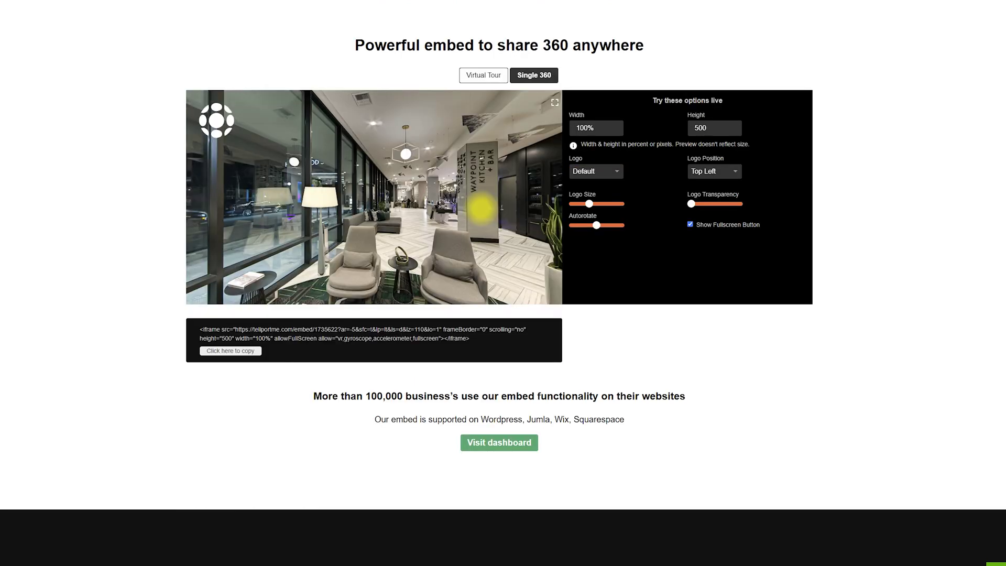
click(692, 203)
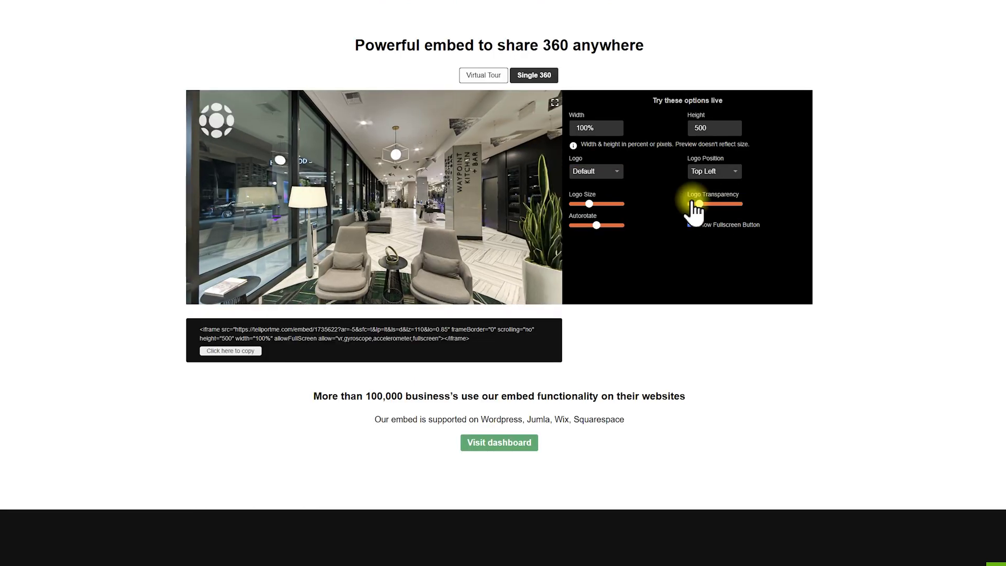
click(483, 75)
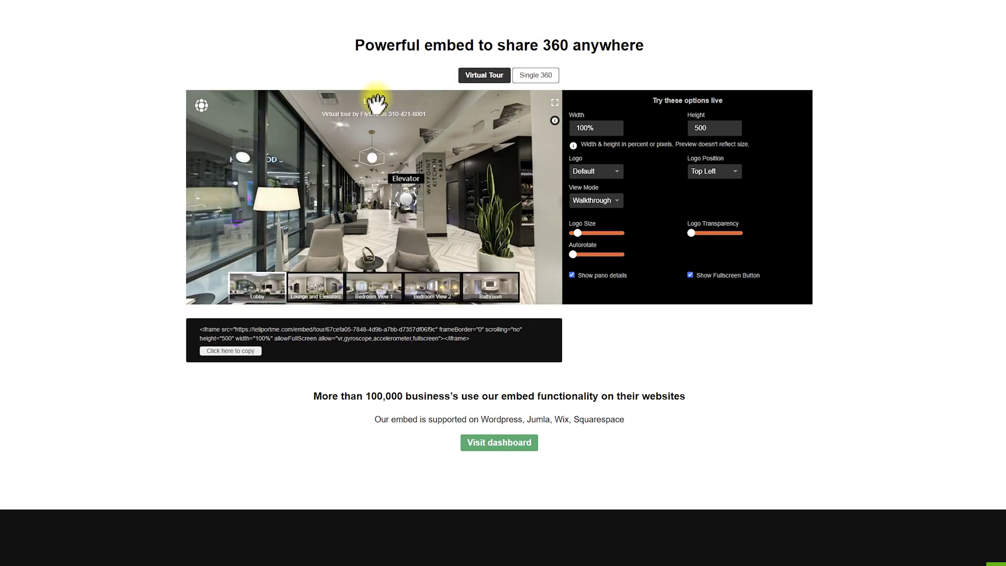
click(623, 198)
click(587, 229)
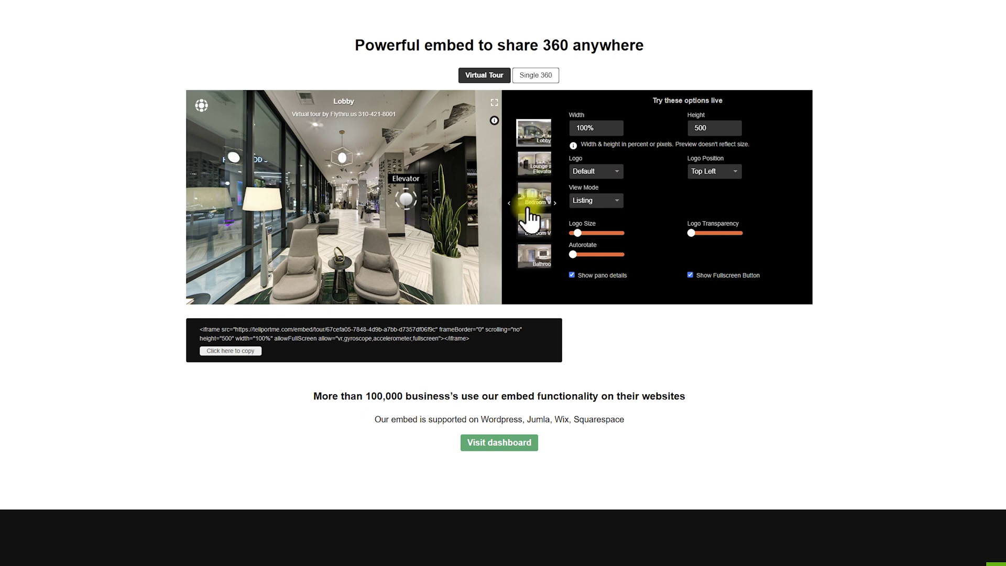
click(608, 200)
click(603, 214)
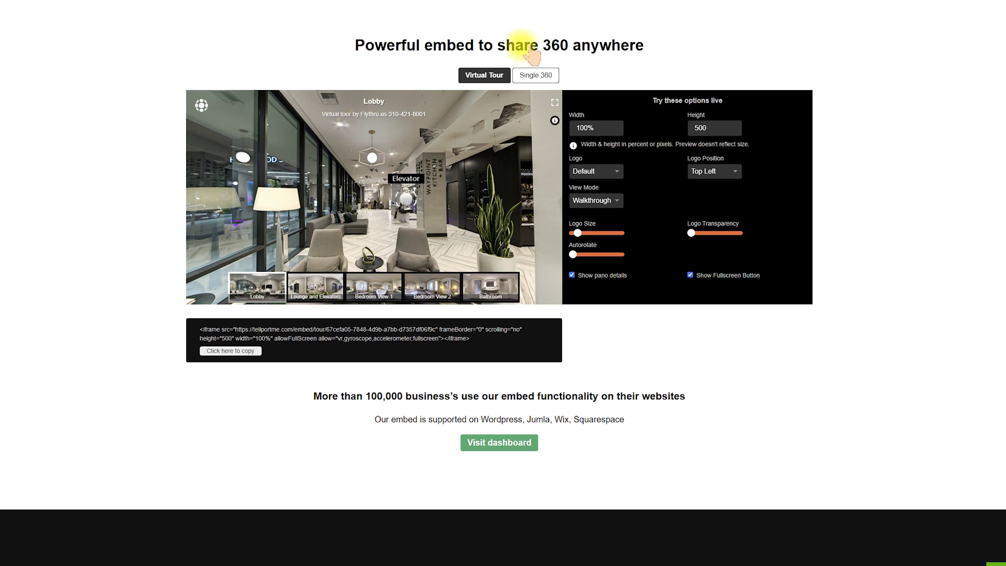
Turn the sample tour's Lobby view and switch it to Lounge and Elevators
drag(329, 160, 303, 190)
click(322, 287)
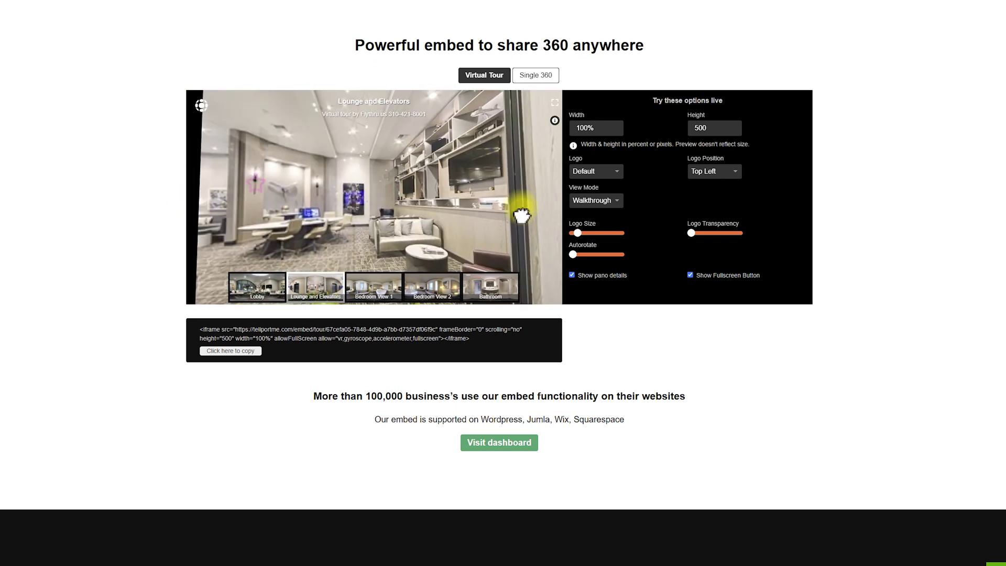
click(420, 204)
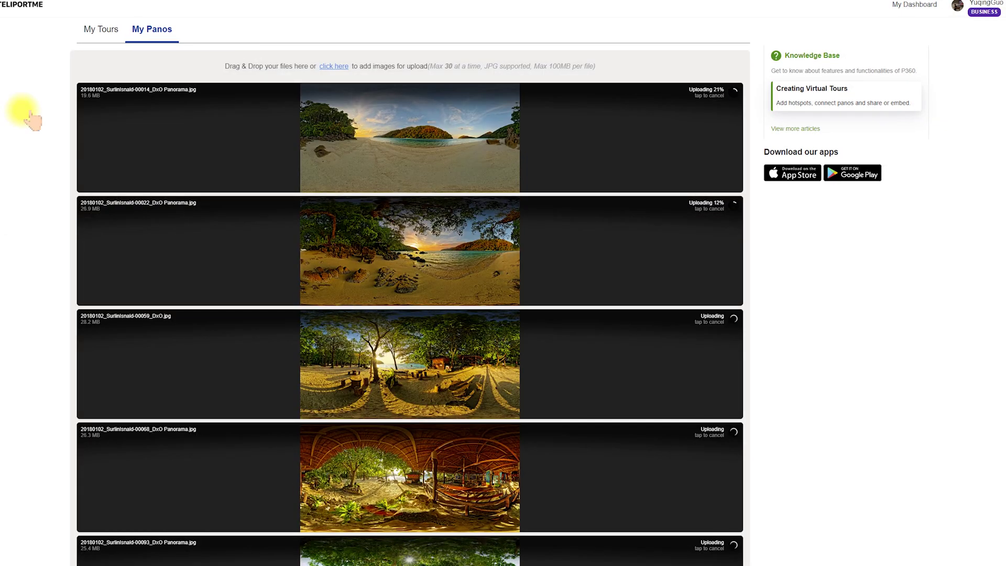
Let the nine Surin Island panoramas finish uploading into the Surin Island Tour
scroll(26, 118, down, 5)
scroll(26, 117, up, 5)
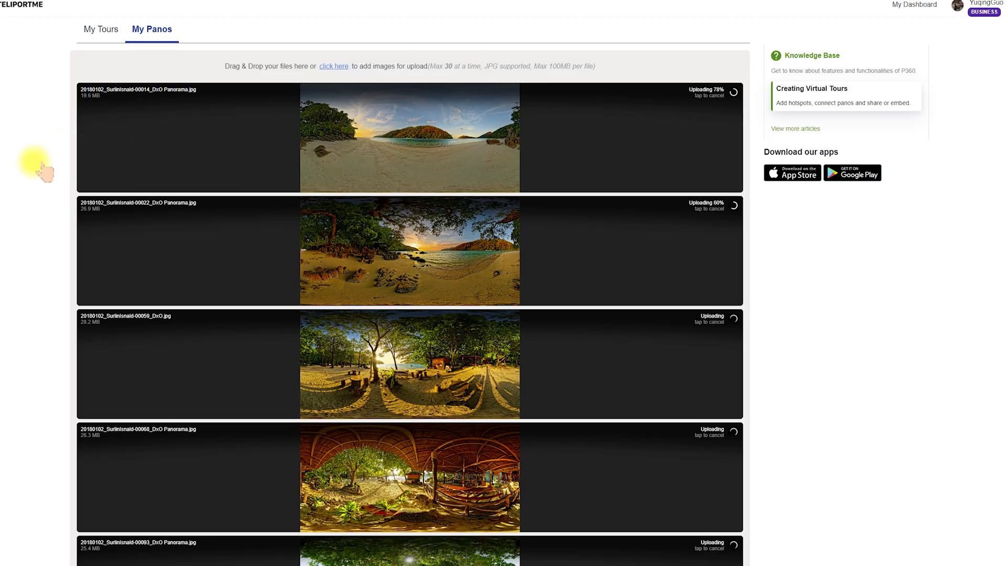
scroll(35, 163, down, 10)
scroll(36, 166, up, 10)
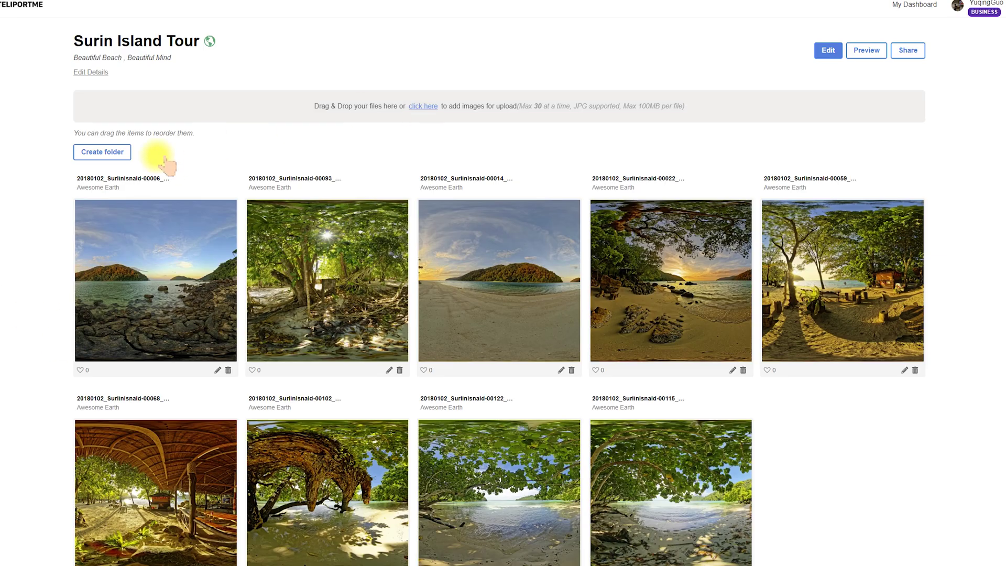
Reorder the tour's panoramas: 00006 first, 00093 fifth, and 00115 before 00122
drag(146, 285, 231, 291)
scroll(231, 292, down, 1)
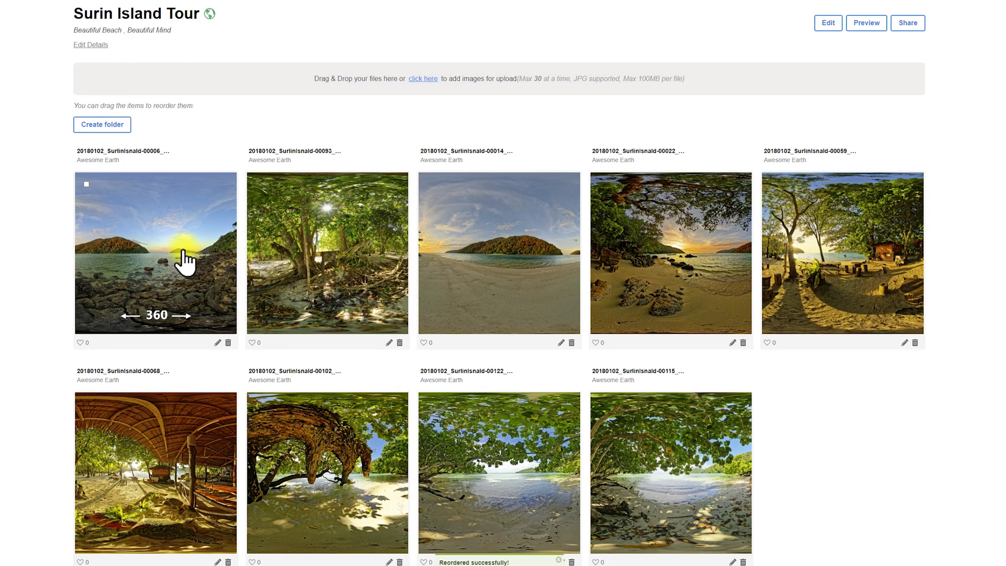
drag(473, 280, 837, 264)
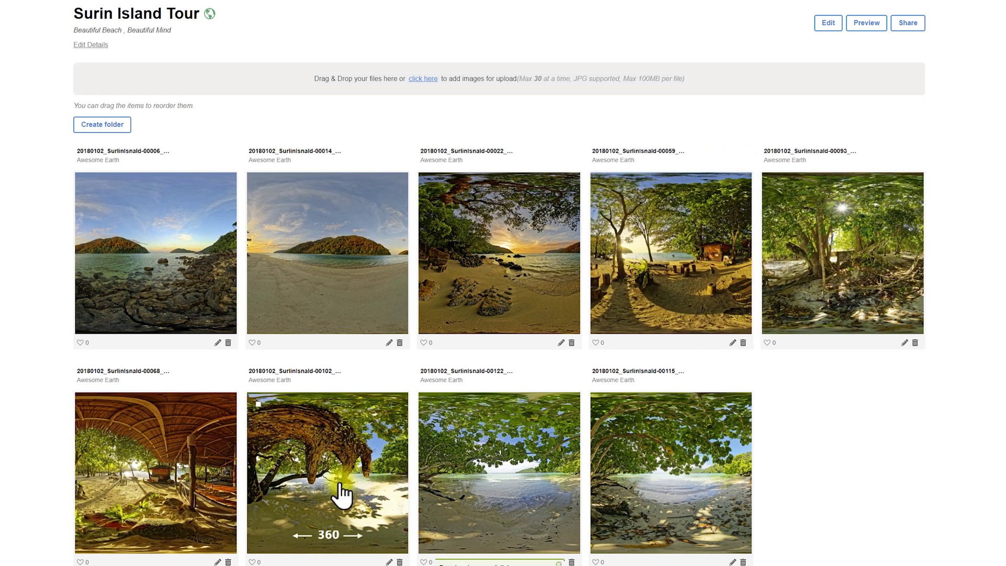
drag(505, 482, 505, 498)
scroll(325, 251, up, 1)
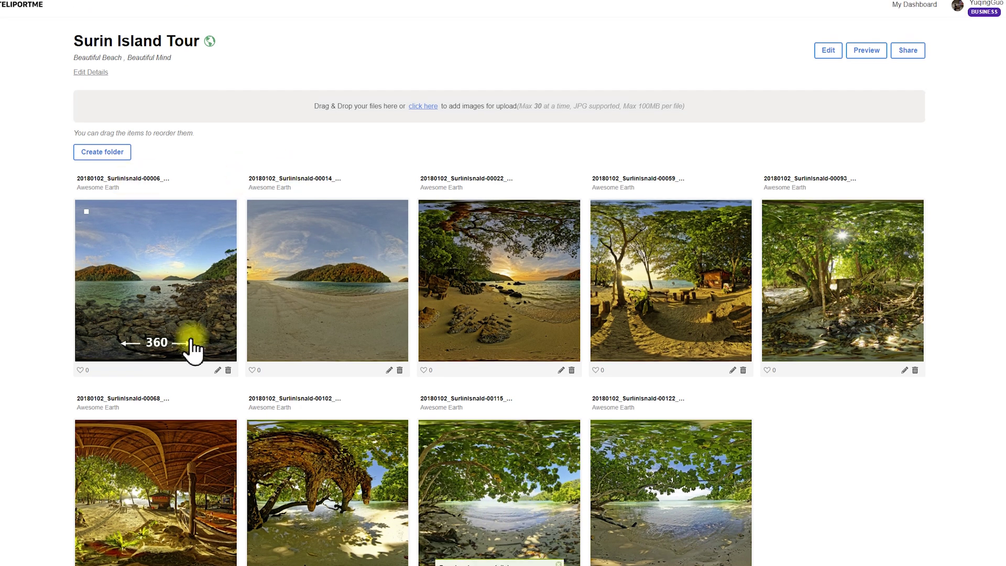
Rename the first panorama to 'On The Sunrise'
click(217, 368)
triple_click(387, 37)
text(On)
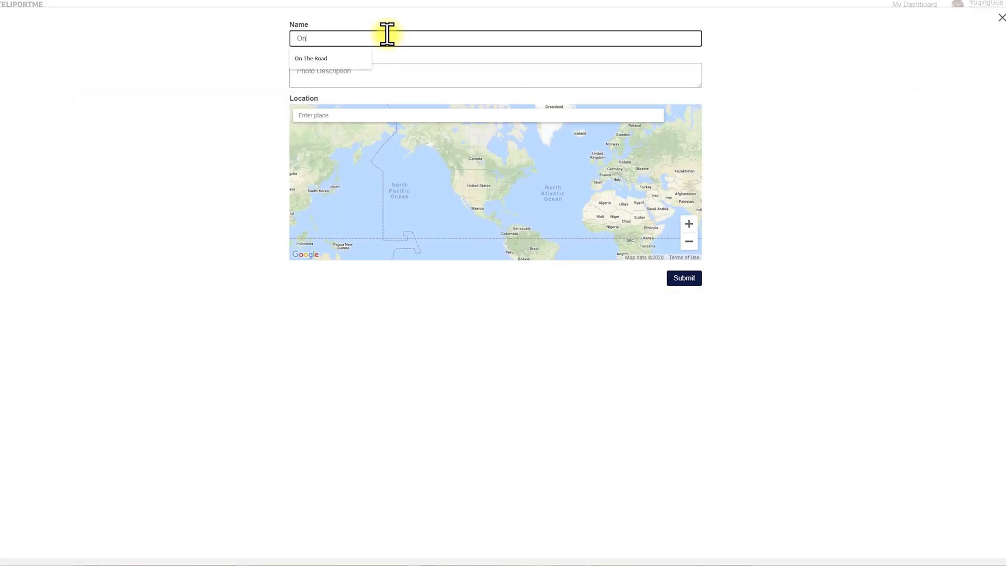
text( The Sun)
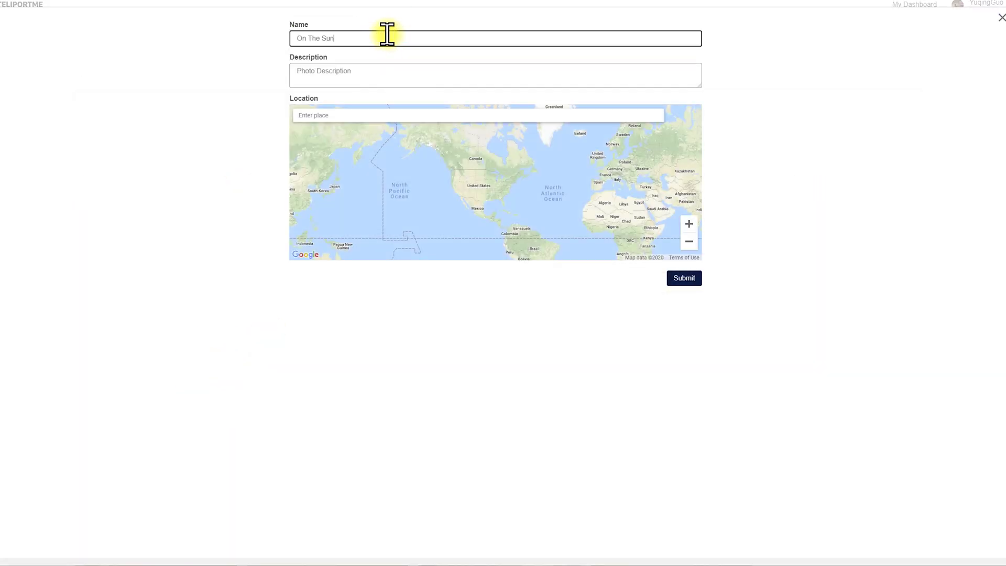
click(695, 280)
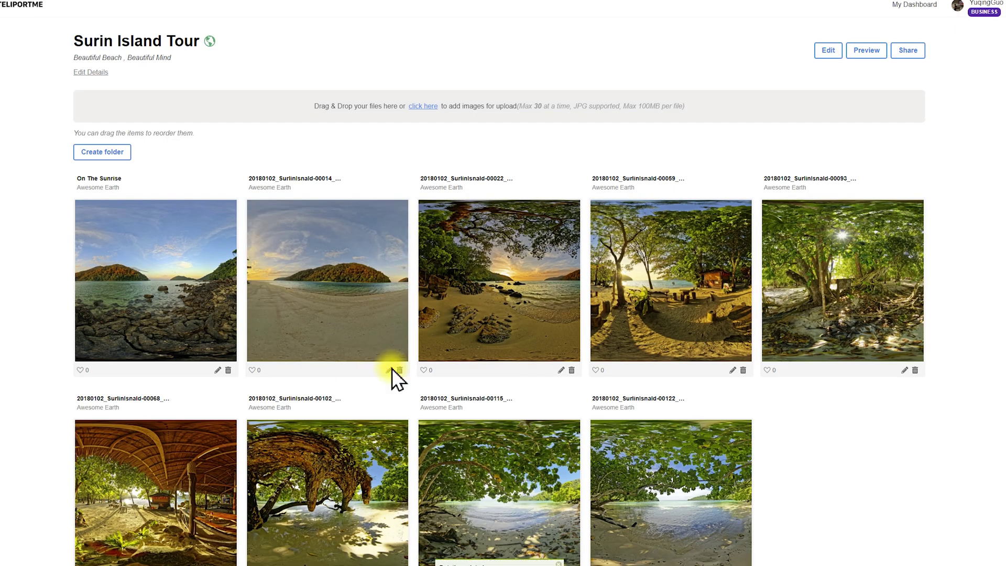
Rename the second panorama 'The beach' with location Surin Beach, Phuket
click(389, 367)
triple_click(328, 33)
text(The)
key(ctrl+s)
text(Bea)
click(738, 54)
text(beach)
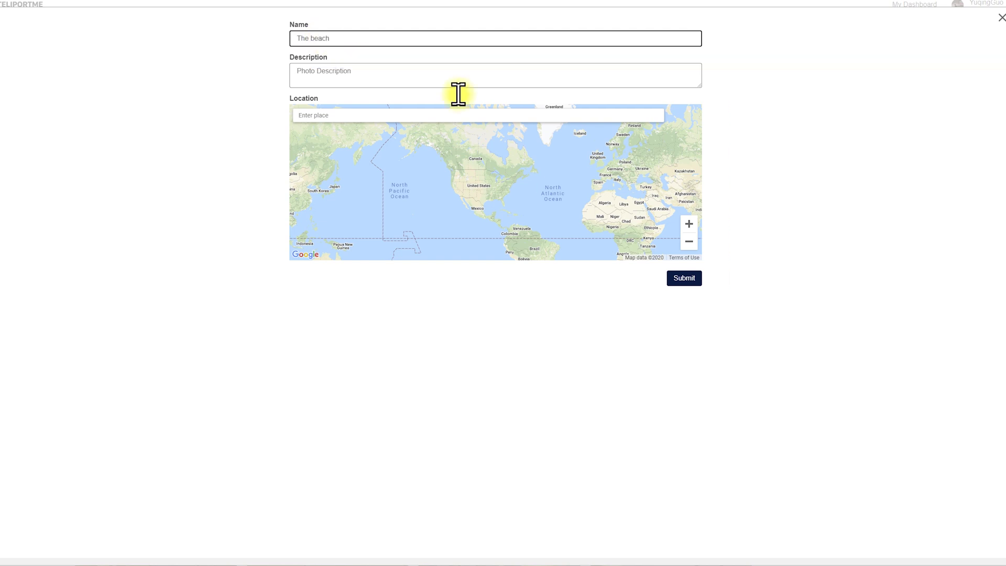
click(355, 117)
text(surin)
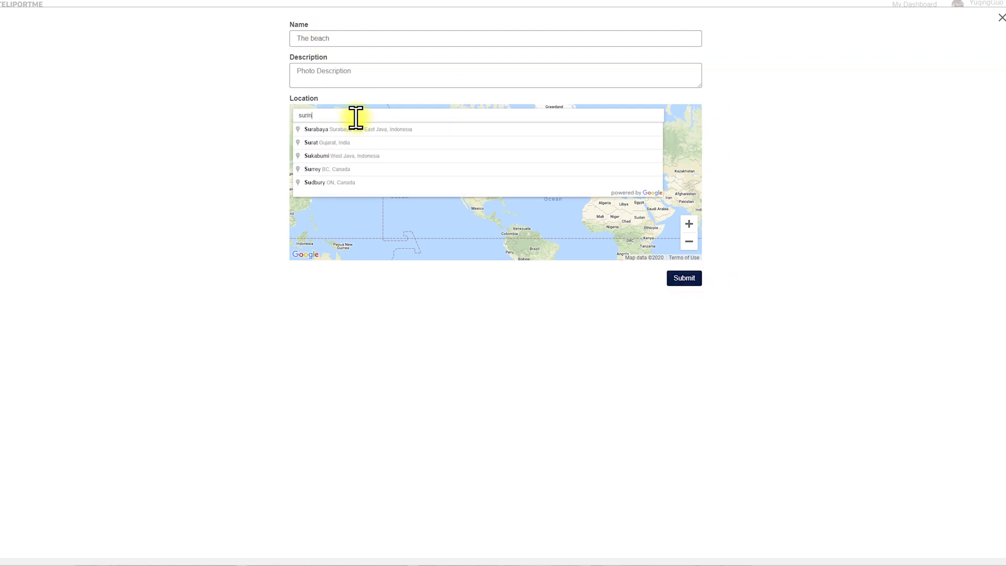
text( island)
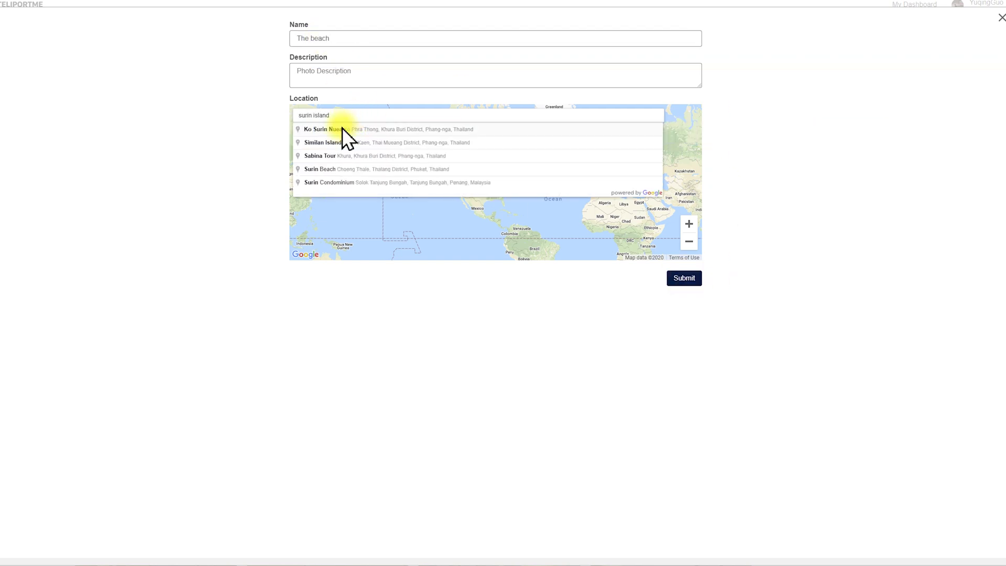
click(350, 169)
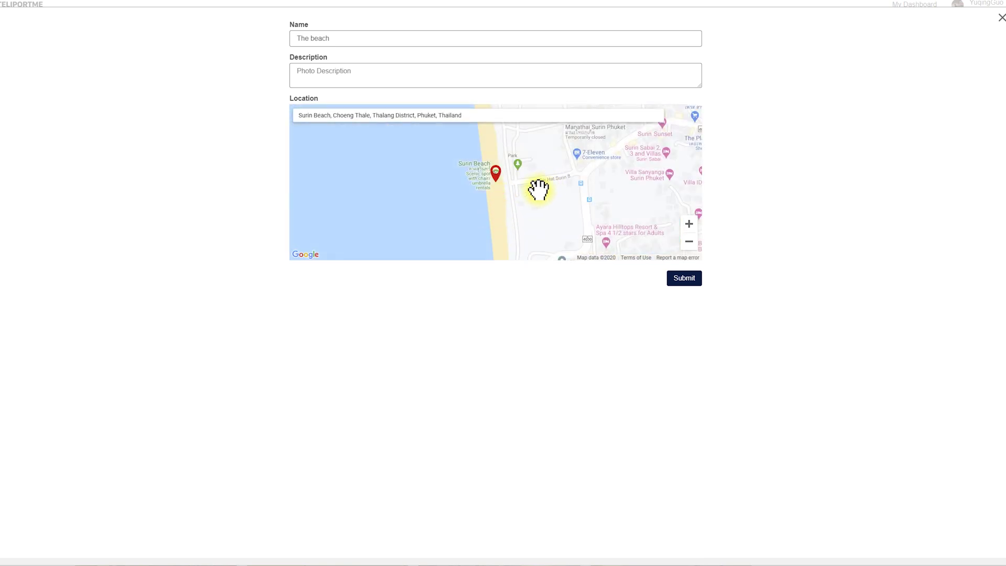
drag(539, 194, 513, 240)
click(686, 279)
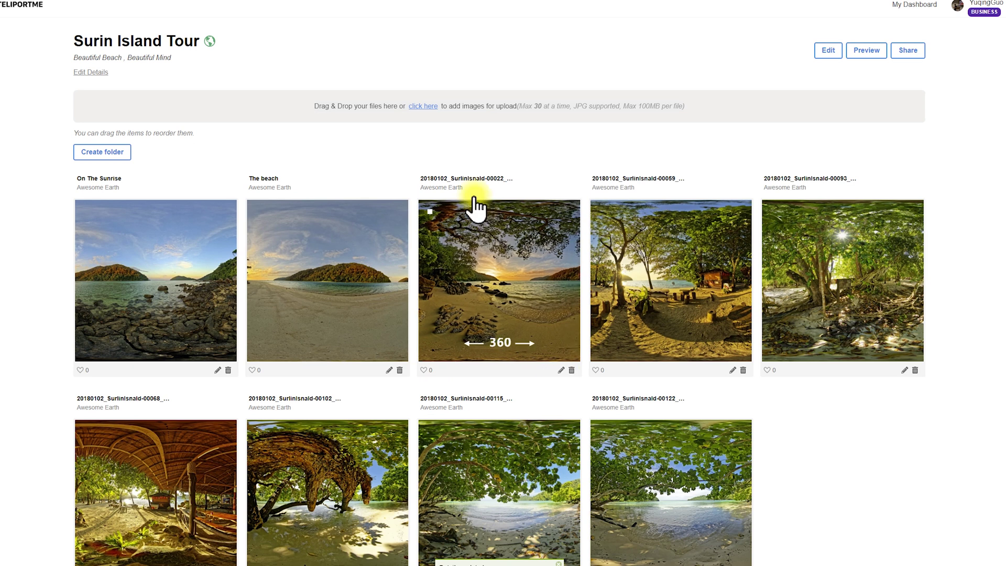
Browse the tour's panorama library, then switch to the My Tours list
click(828, 51)
scroll(490, 262, up, 5)
scroll(461, 287, up, 1)
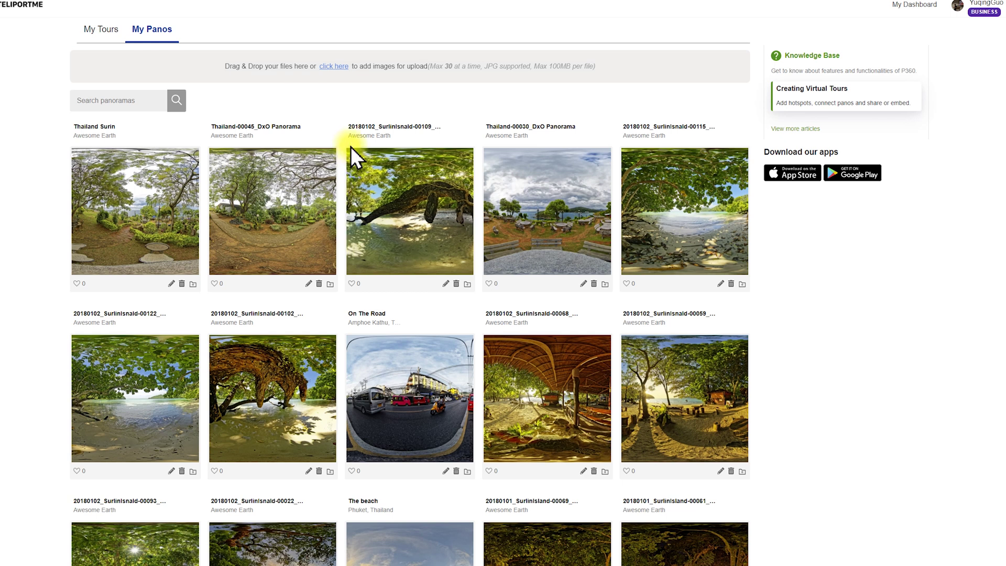
scroll(350, 207, down, 3)
scroll(343, 206, down, 3)
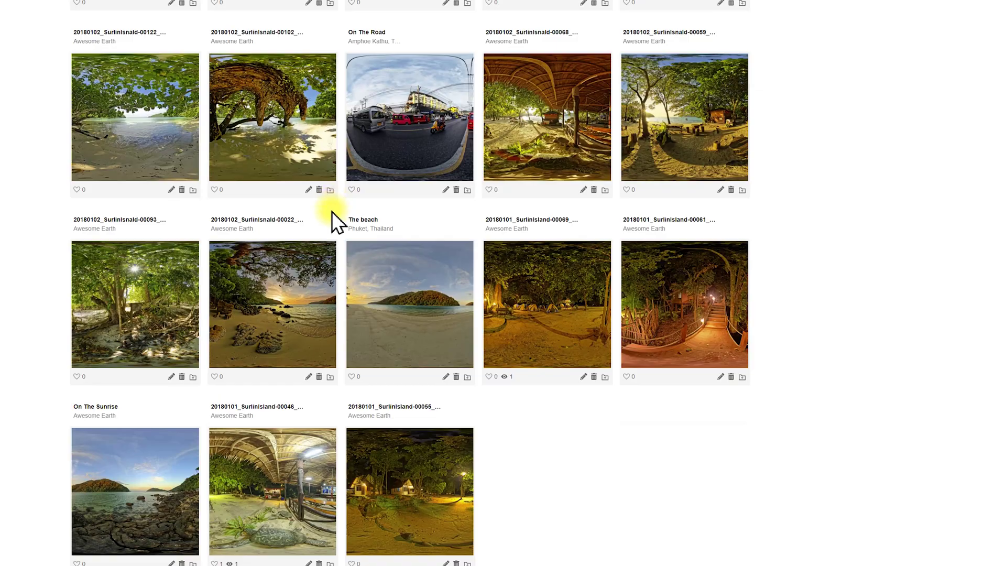
scroll(336, 225, up, 4)
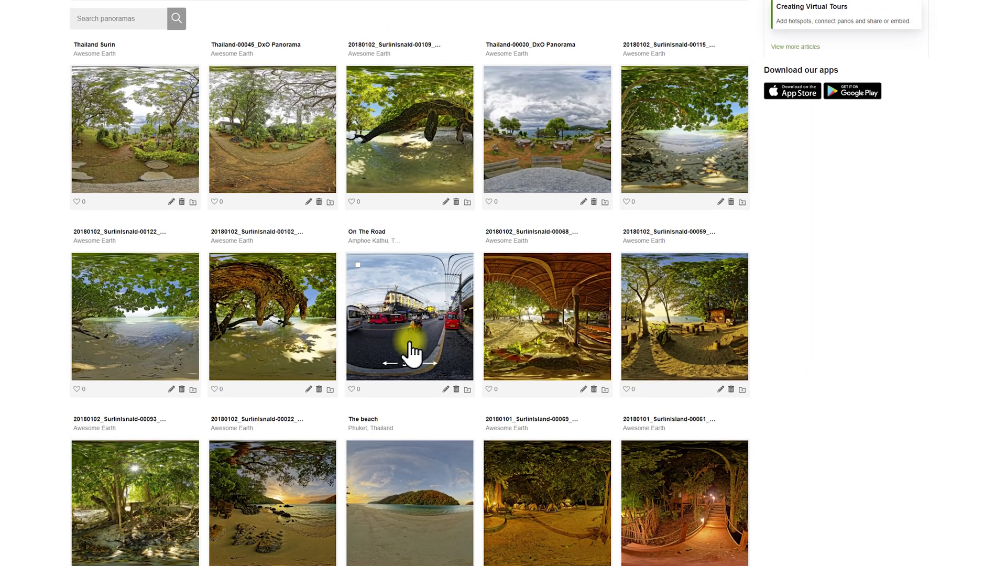
scroll(257, 194, up, 2)
click(99, 31)
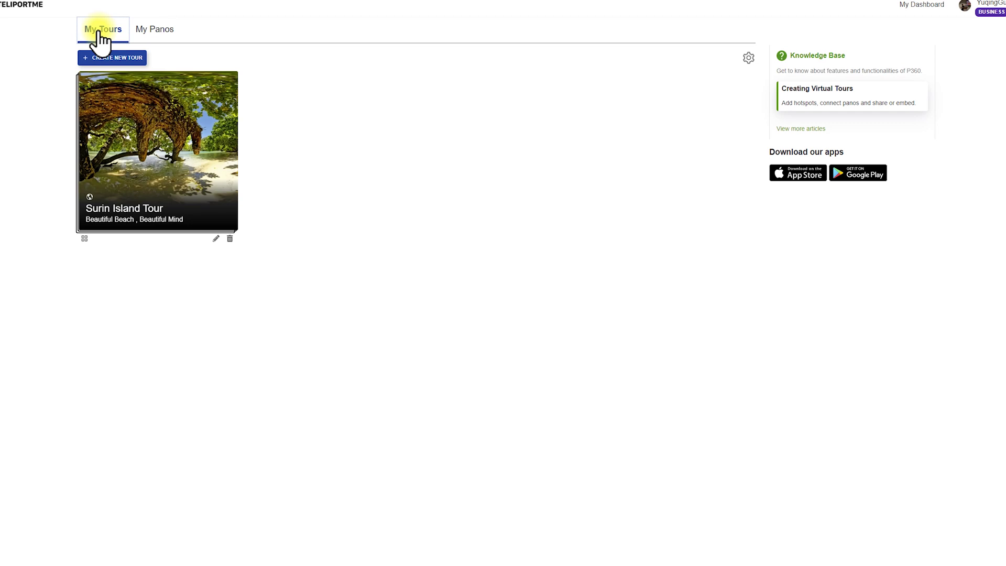
Set the Surin Island Tour's privacy to Unlisted and update its settings
click(216, 239)
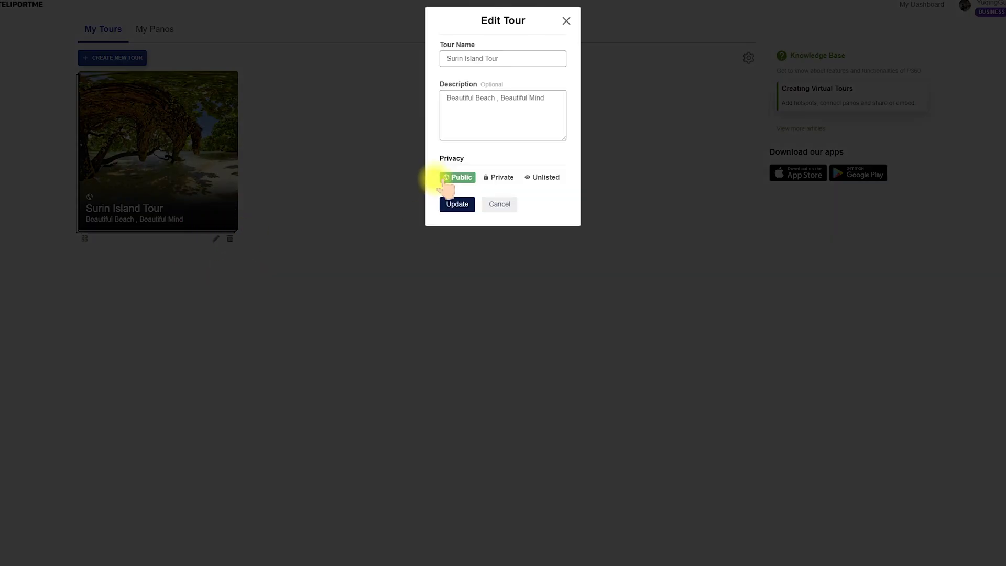
click(502, 59)
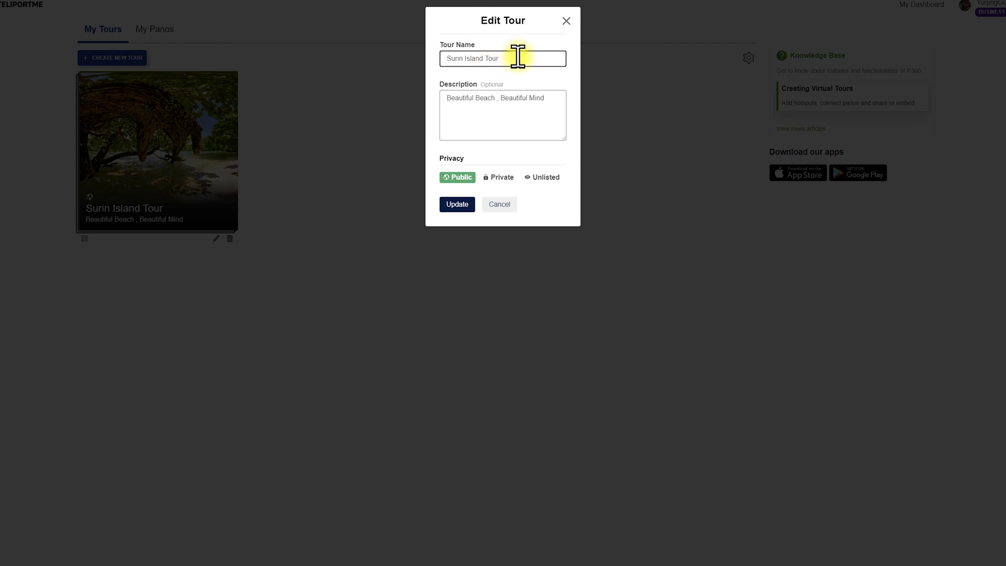
click(482, 104)
drag(446, 98, 541, 98)
click(502, 178)
click(545, 178)
click(456, 203)
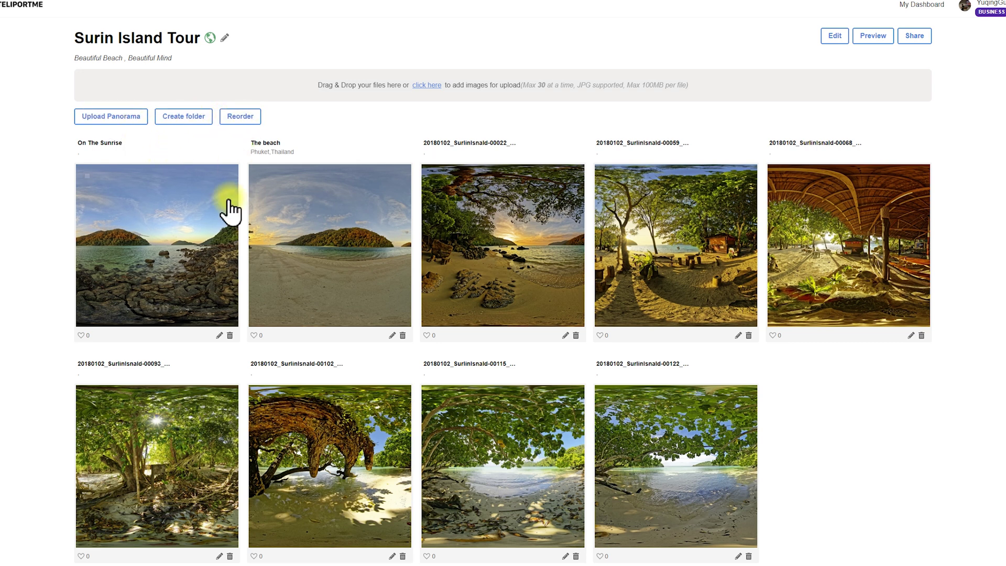
Enable Reorder, move panorama 00022 and back, and save the unchanged order
mouse_move(175, 253)
mouse_down()
mouse_move(188, 239)
mouse_move(229, 236)
mouse_move(163, 254)
mouse_move(335, 257)
mouse_move(159, 259)
mouse_move(348, 259)
mouse_move(168, 259)
mouse_up()
click(236, 116)
scroll(426, 261, down, 1)
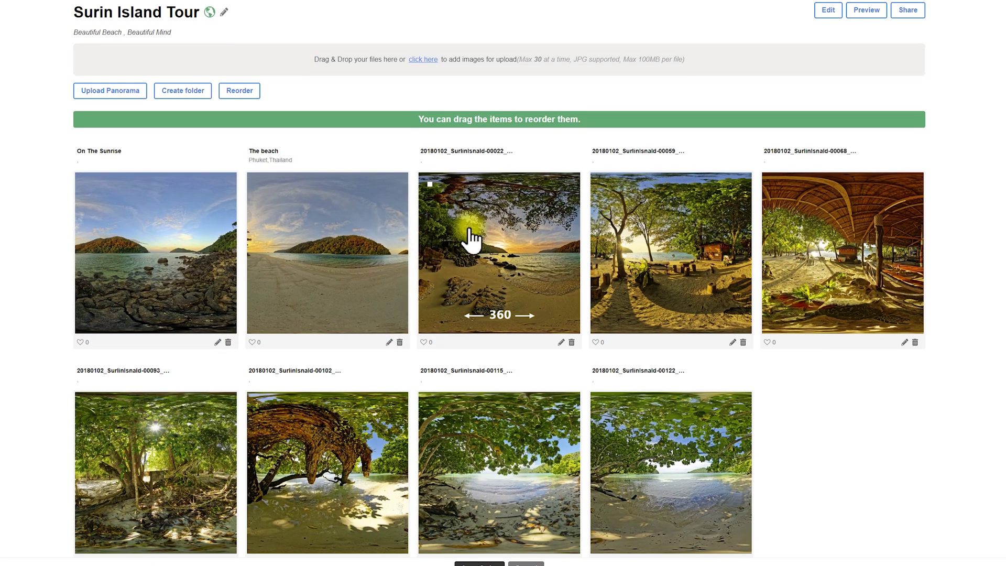
drag(486, 250, 507, 253)
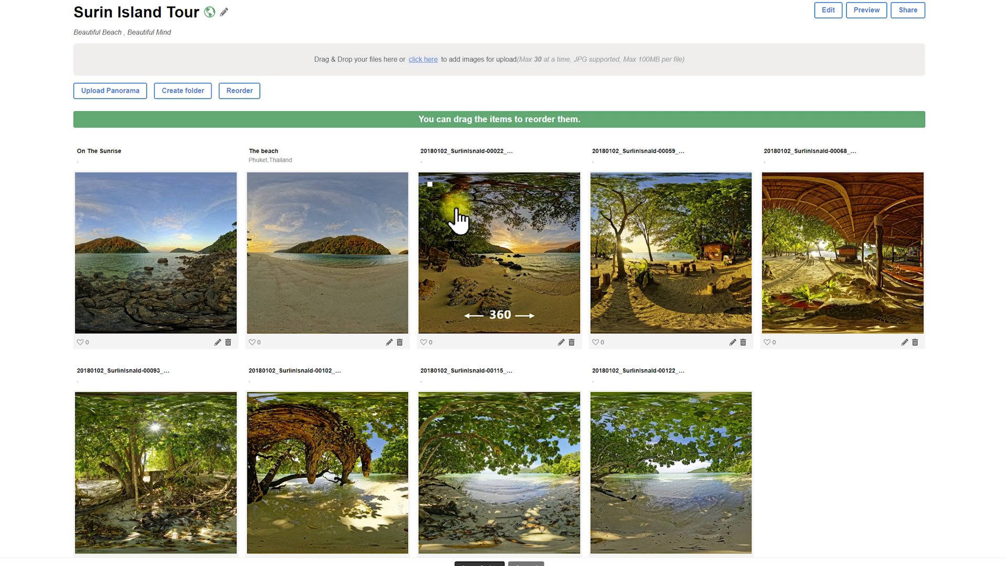
click(480, 563)
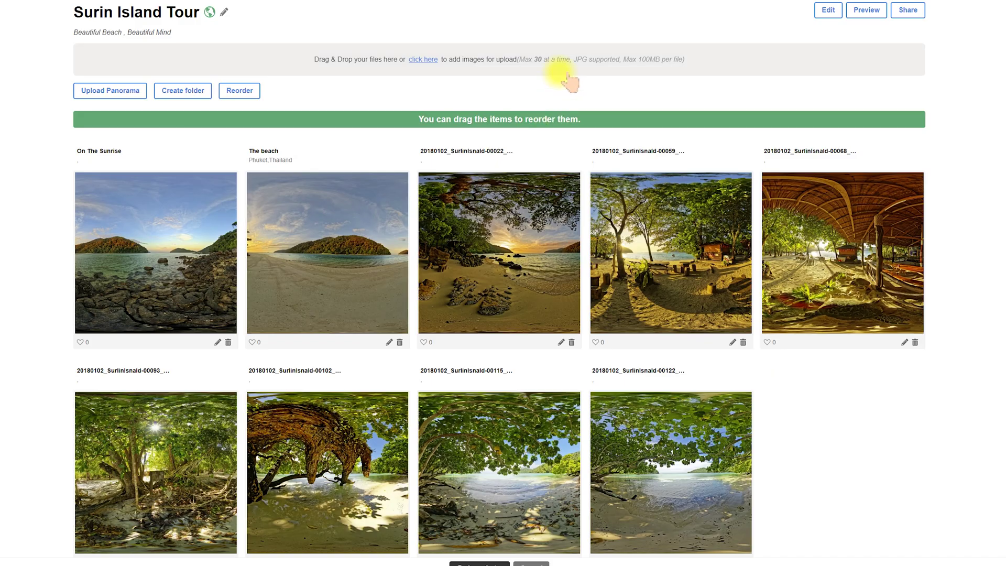
click(828, 11)
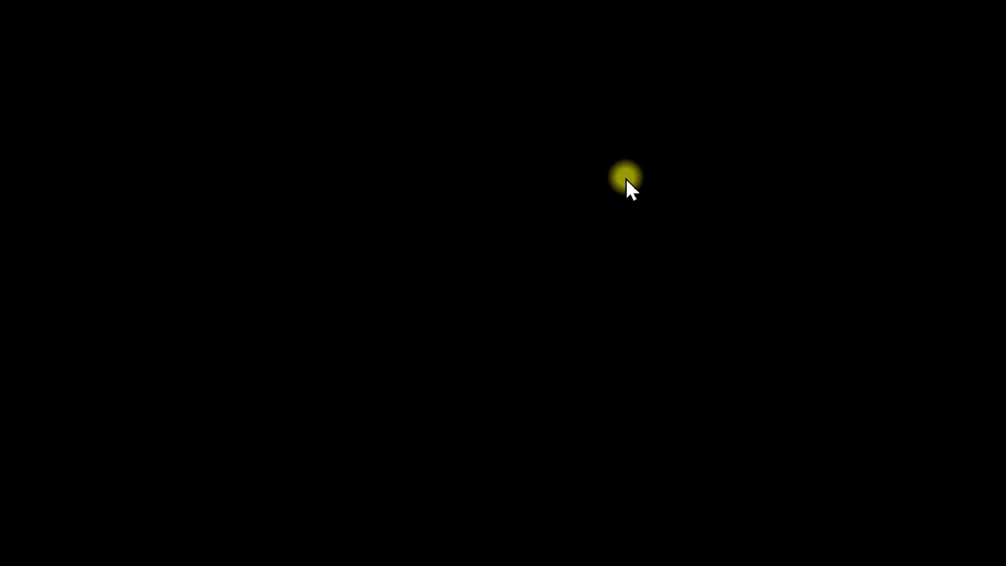